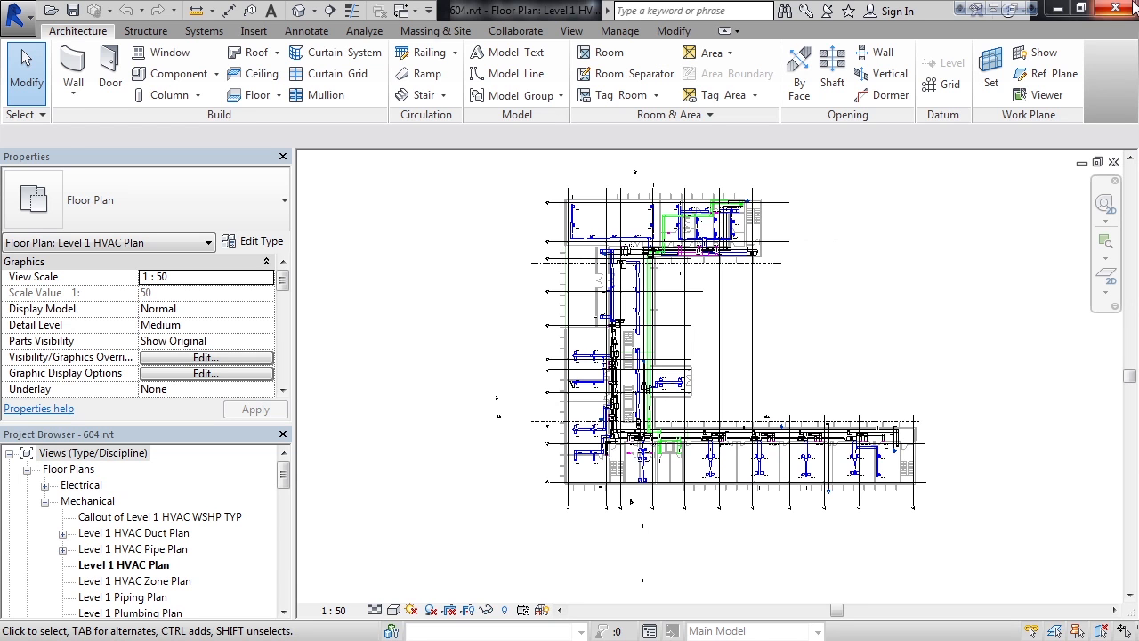
Place a building elevation marker below the plan between grids 4 and 5, facing the building.
{"action": "left_click", "coordinate": [569, 31]}
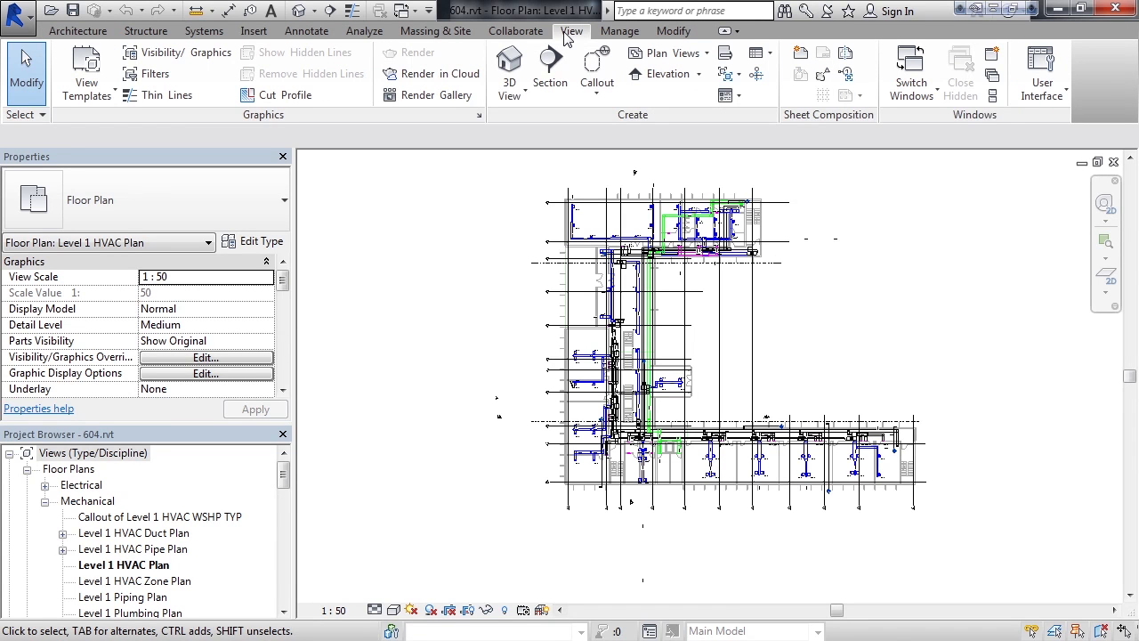
{"action": "left_click", "coordinate": [700, 74]}
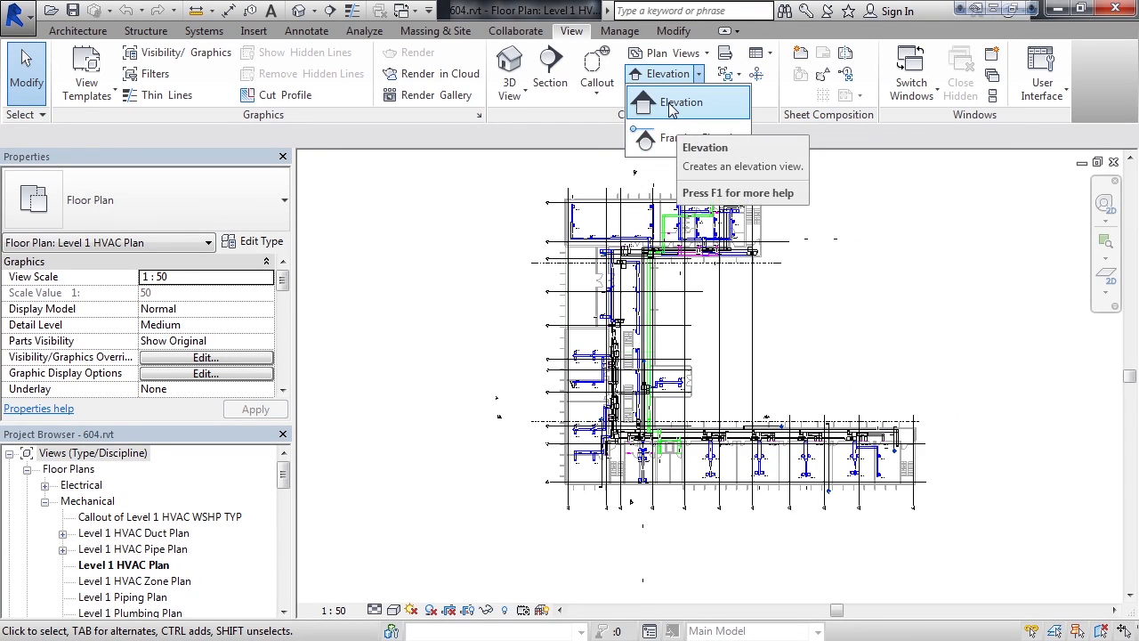
{"action": "left_click", "coordinate": [669, 105]}
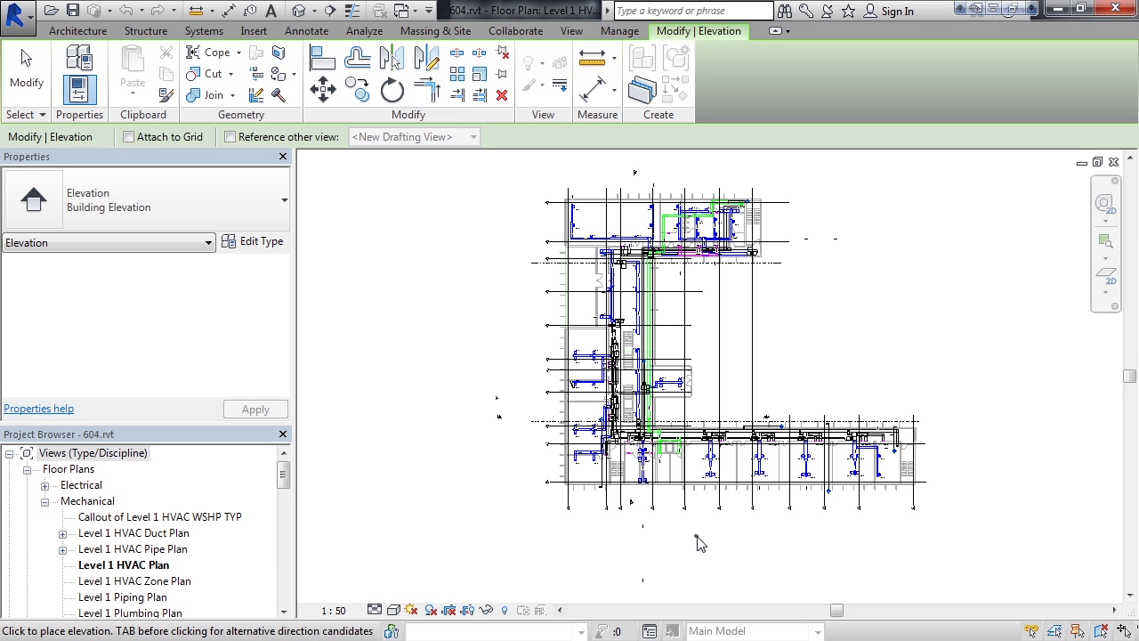
{"action": "scroll", "coordinate": [696, 543], "scroll_direction": "up", "scroll_amount": 5}
{"action": "scroll", "coordinate": [696, 543], "scroll_direction": "up", "scroll_amount": 3}
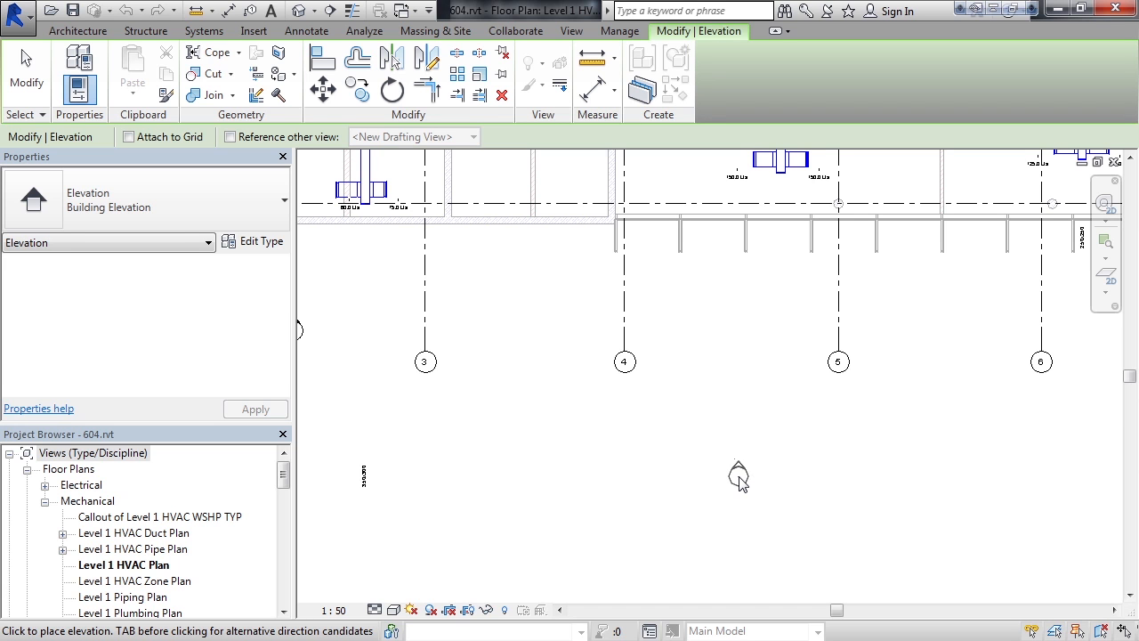
{"action": "left_click", "coordinate": [738, 478]}
{"action": "scroll", "coordinate": [736, 489], "scroll_direction": "up", "scroll_amount": 1}
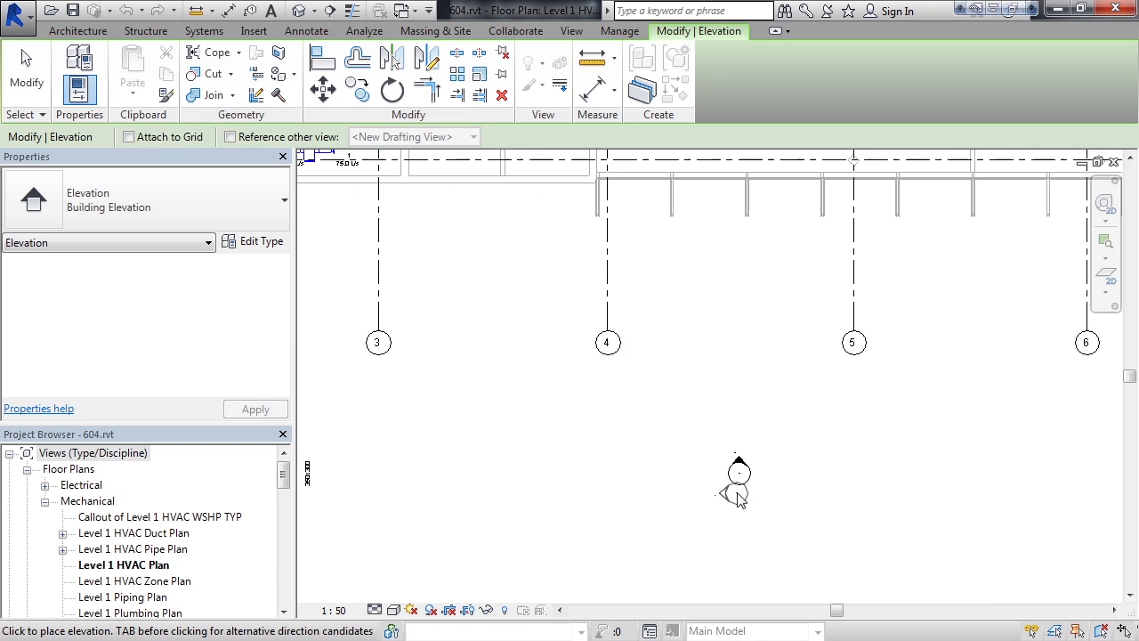
{"action": "scroll", "coordinate": [743, 469], "scroll_direction": "up", "scroll_amount": 4}
{"action": "scroll", "coordinate": [721, 505], "scroll_direction": "down", "scroll_amount": 4}
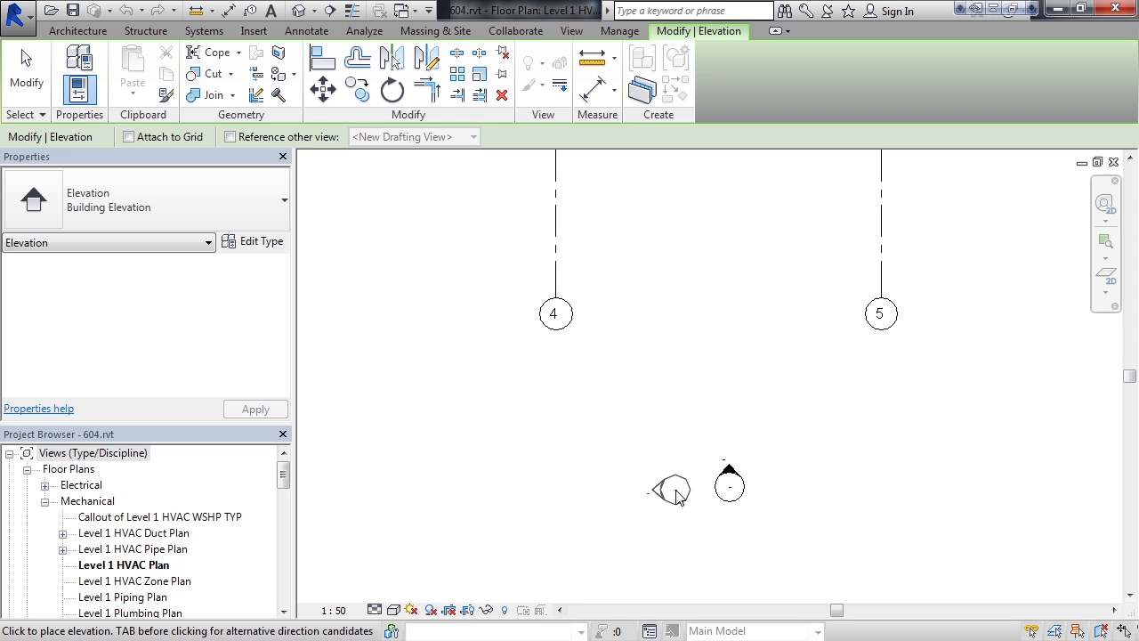
{"action": "left_click", "coordinate": [40, 82]}
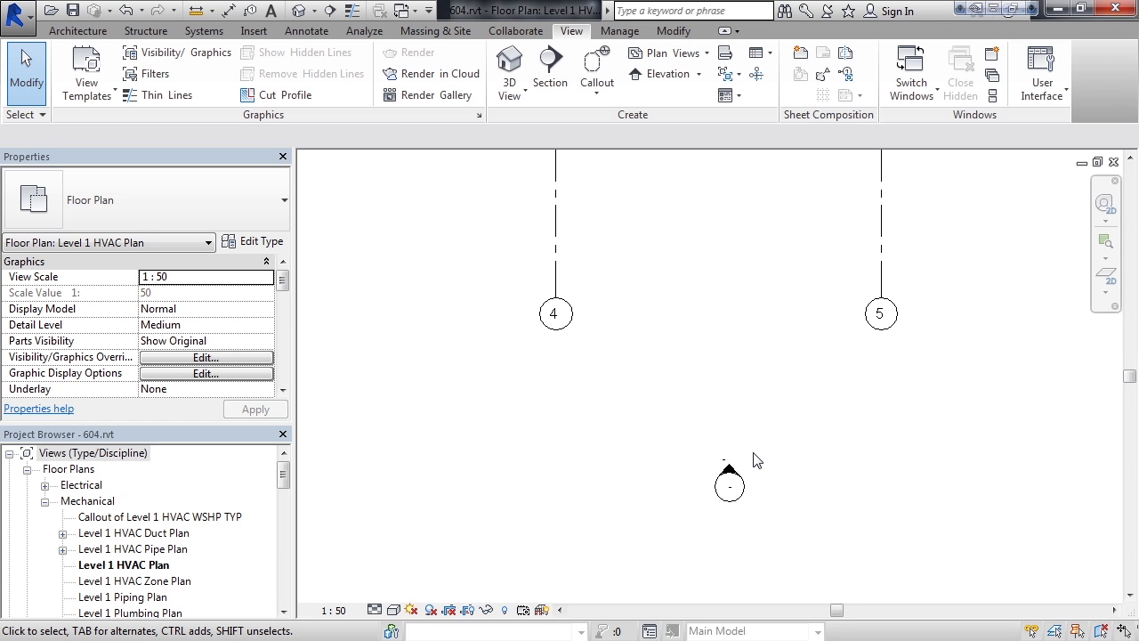
Extend the new elevation's far clip depth through the lower wing to just beyond the corridor ductwork.
{"action": "left_click", "coordinate": [740, 503]}
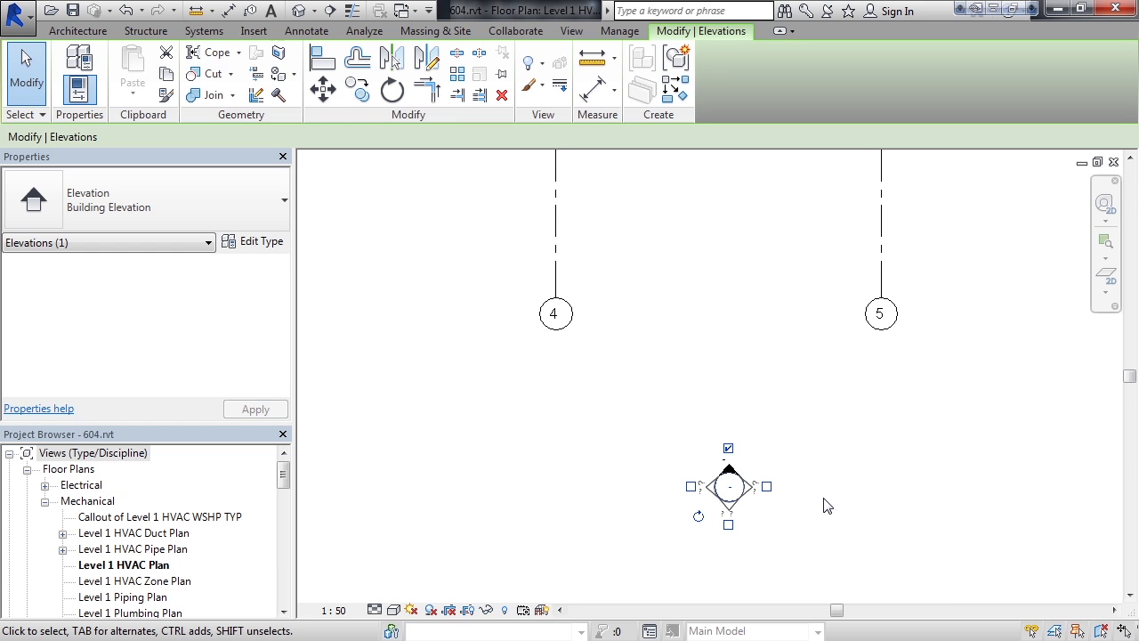
{"action": "key", "text": "Escape"}
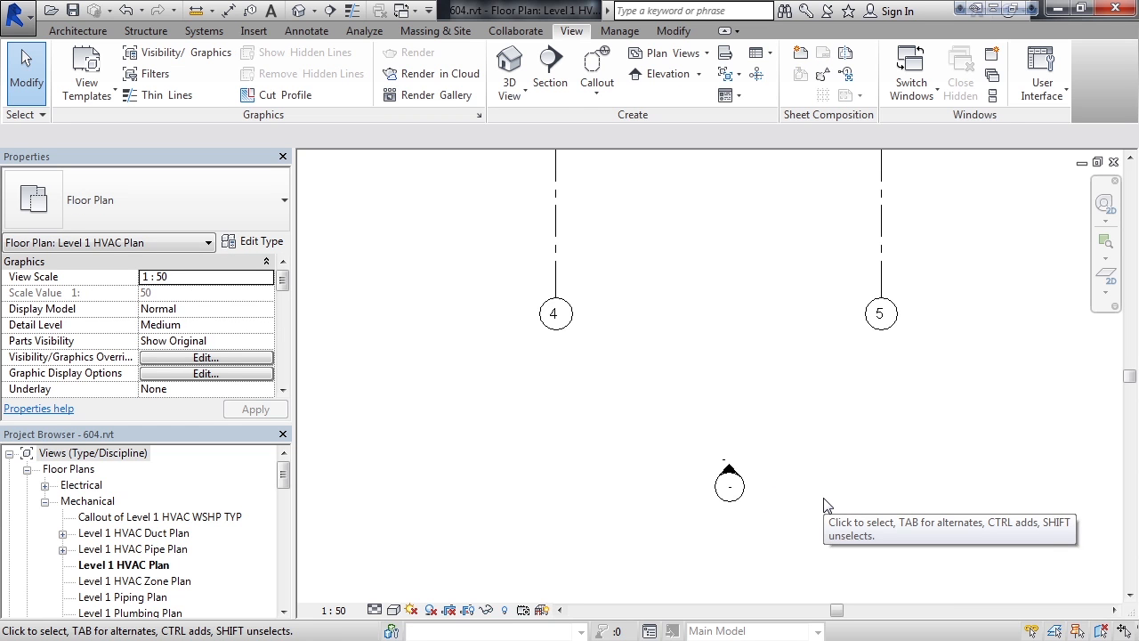
{"action": "scroll", "coordinate": [730, 467], "scroll_direction": "up", "scroll_amount": 1}
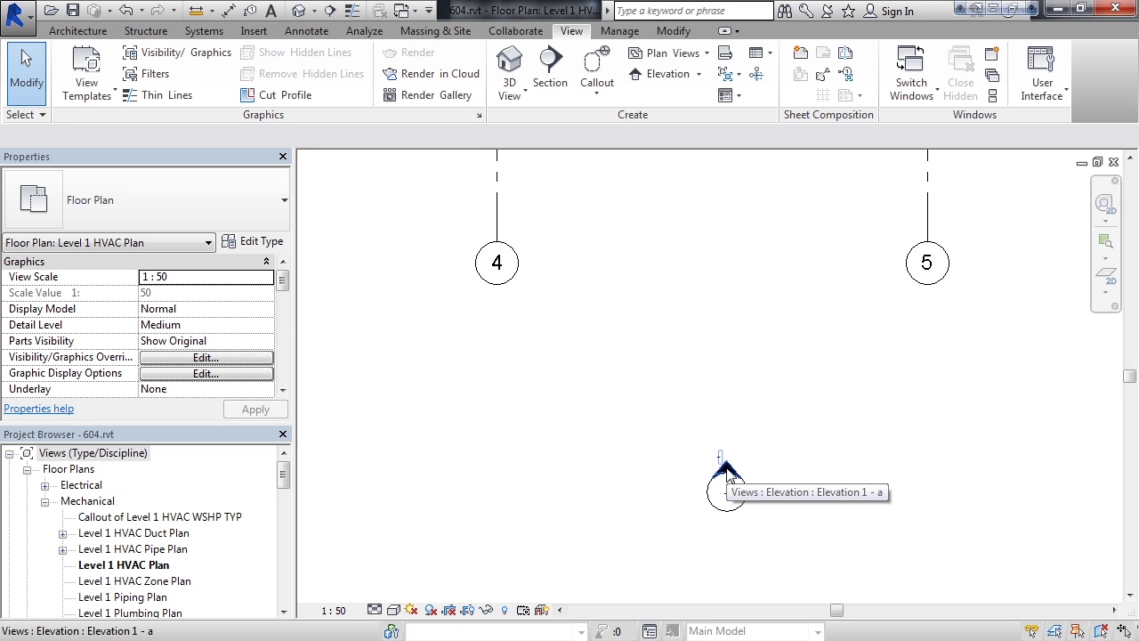
{"action": "left_click", "coordinate": [726, 470]}
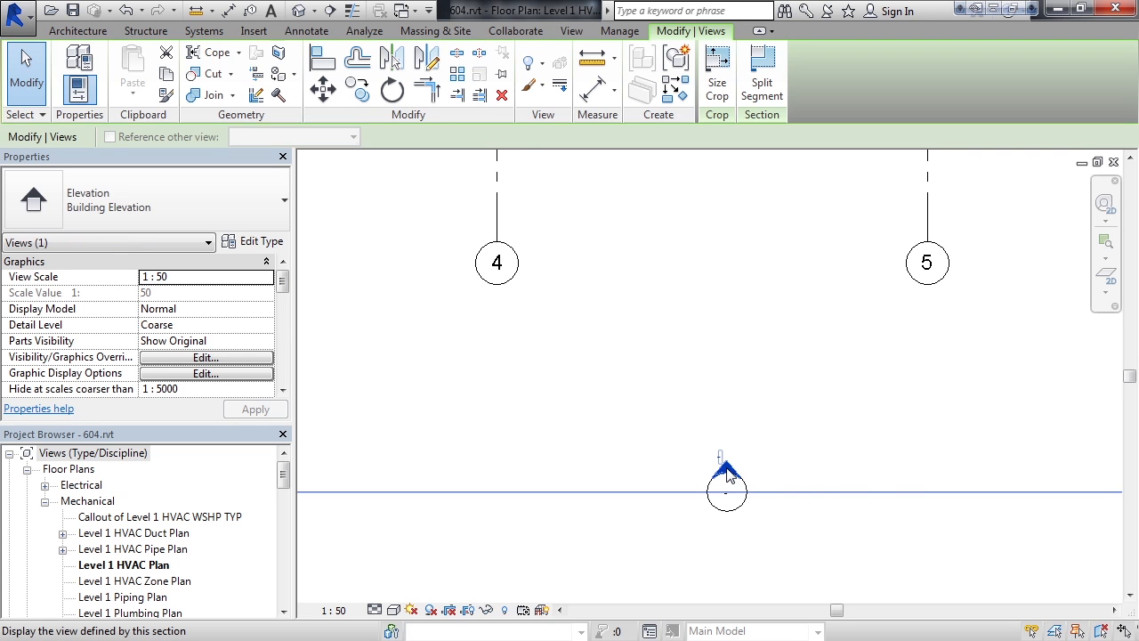
{"action": "scroll", "coordinate": [726, 478], "scroll_direction": "down", "scroll_amount": 2}
{"action": "scroll", "coordinate": [726, 478], "scroll_direction": "down", "scroll_amount": 3}
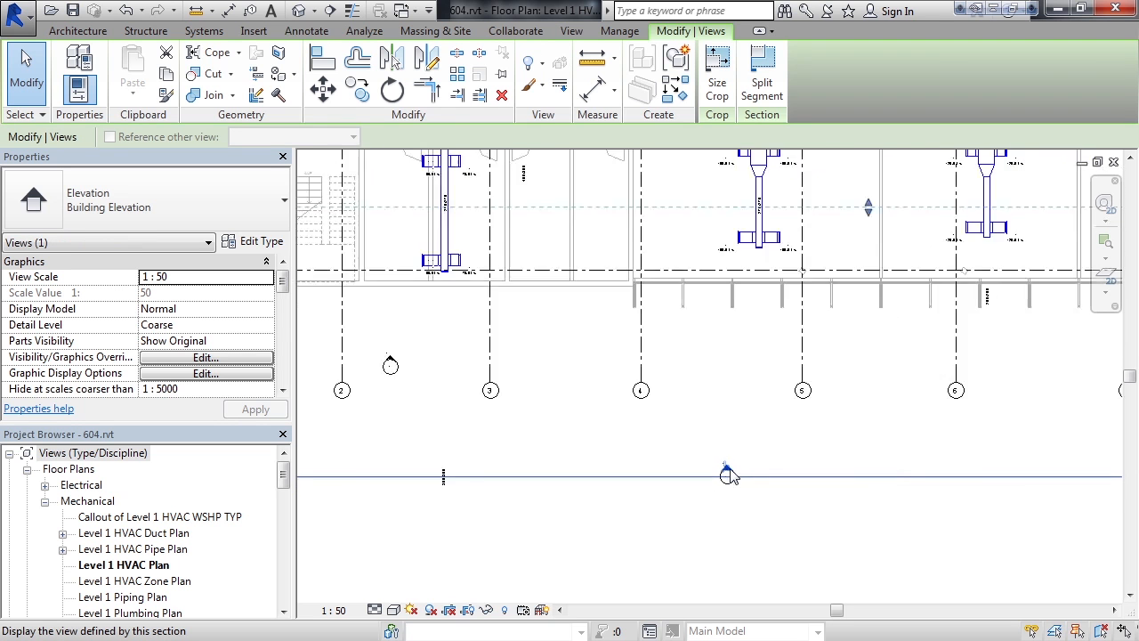
{"action": "scroll", "coordinate": [728, 474], "scroll_direction": "down", "scroll_amount": 1}
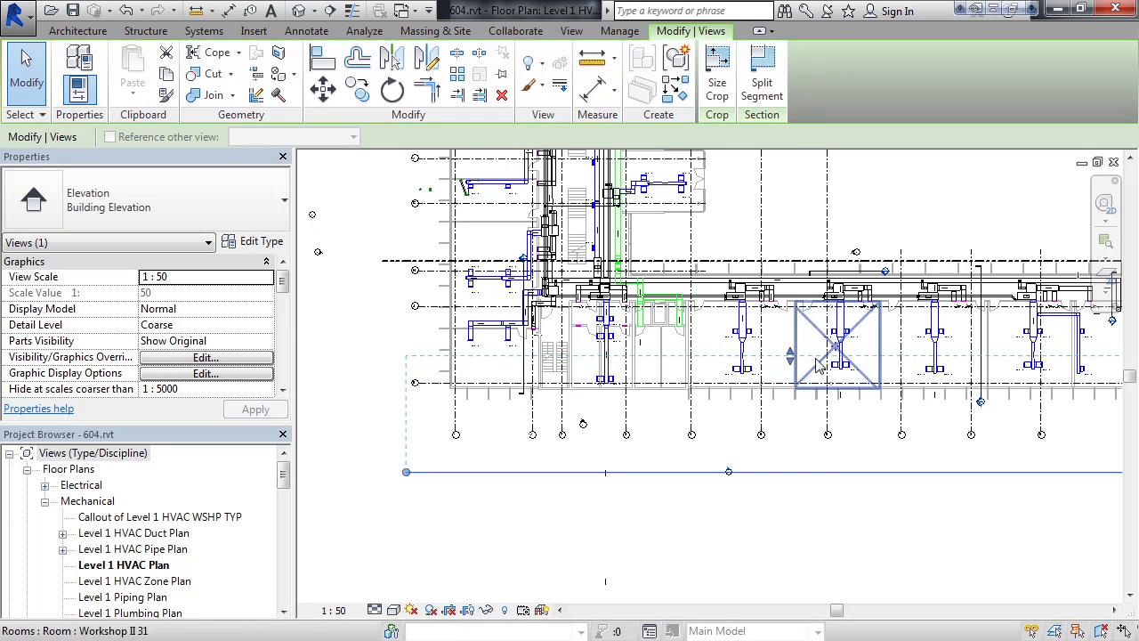
{"action": "mouse_move", "coordinate": [792, 365]}
{"action": "left_mouse_down"}
{"action": "mouse_move", "coordinate": [796, 336]}
{"action": "mouse_move", "coordinate": [794, 396]}
{"action": "mouse_move", "coordinate": [774, 267]}
{"action": "mouse_move", "coordinate": [787, 260]}
{"action": "left_mouse_up"}
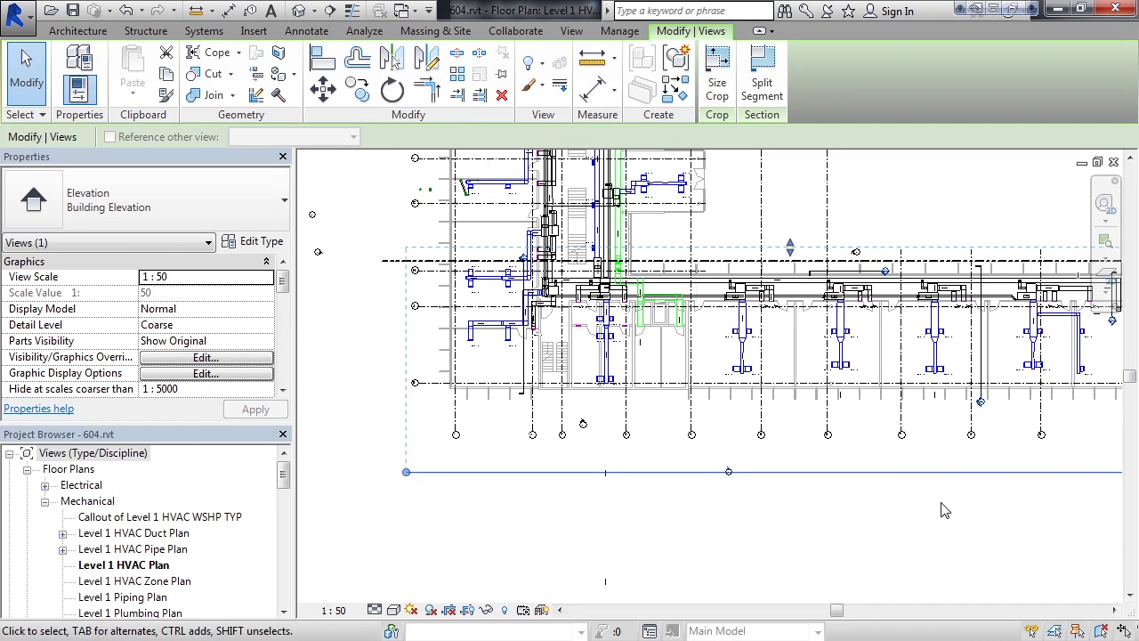
{"action": "left_click", "coordinate": [898, 529]}
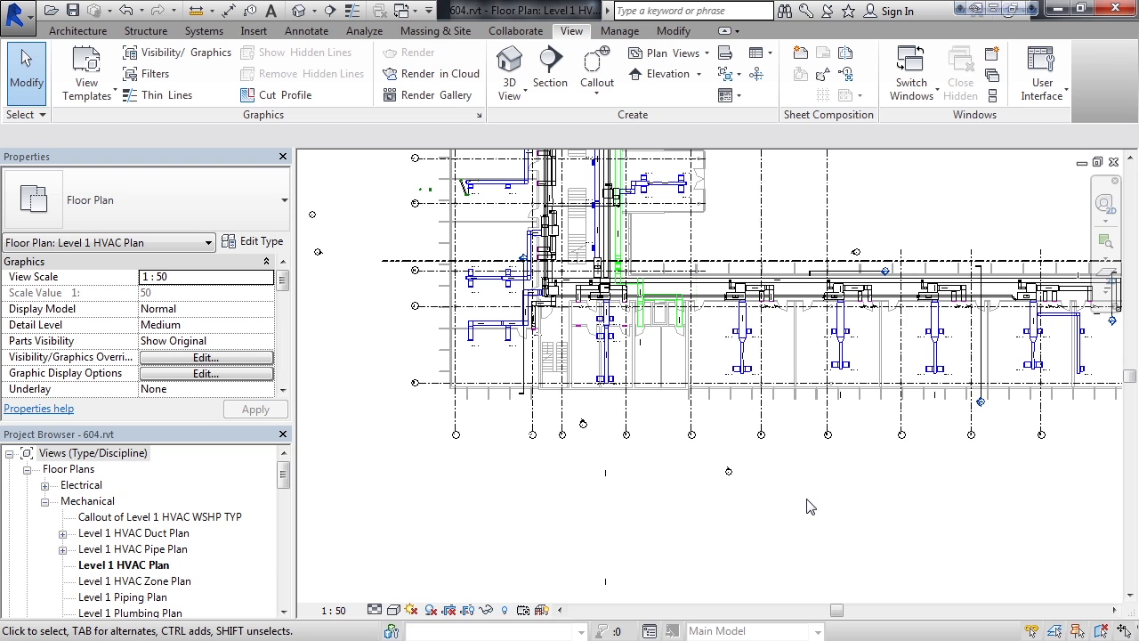
Check the view name in the new elevation's identity data.
{"action": "scroll", "coordinate": [747, 488], "scroll_direction": "up", "scroll_amount": 3}
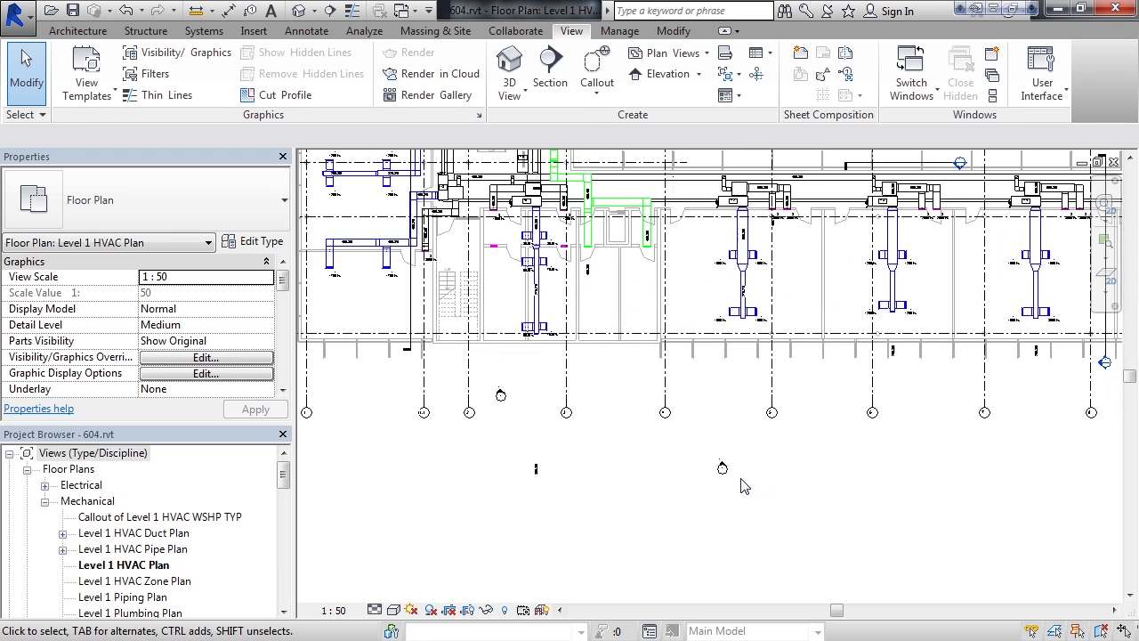
{"action": "scroll", "coordinate": [745, 487], "scroll_direction": "up", "scroll_amount": 5}
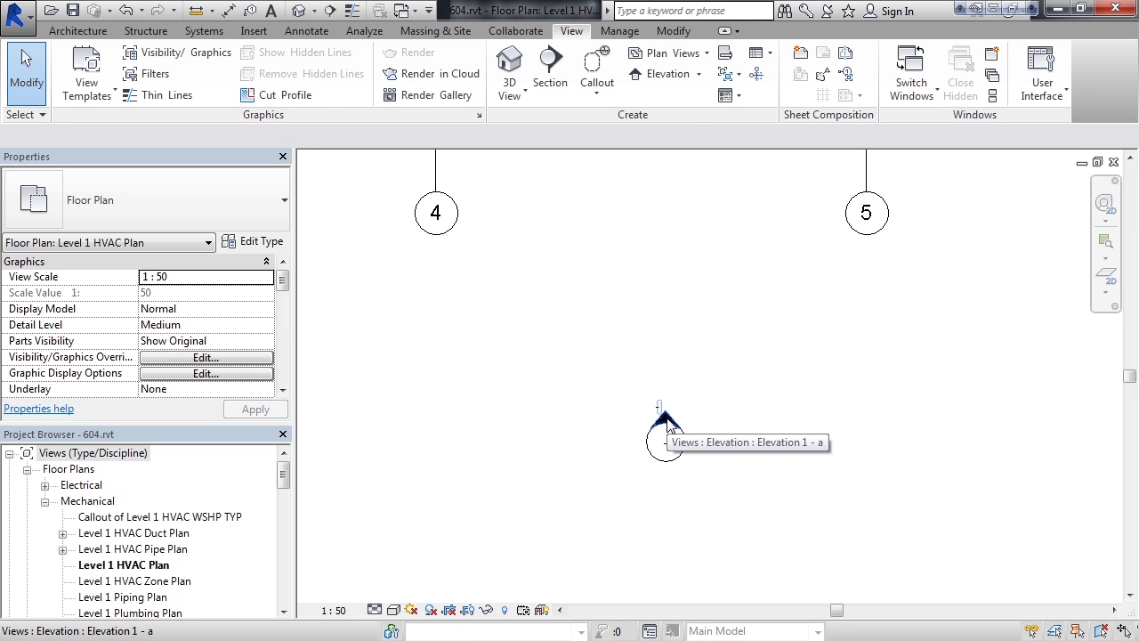
{"action": "left_click", "coordinate": [665, 420]}
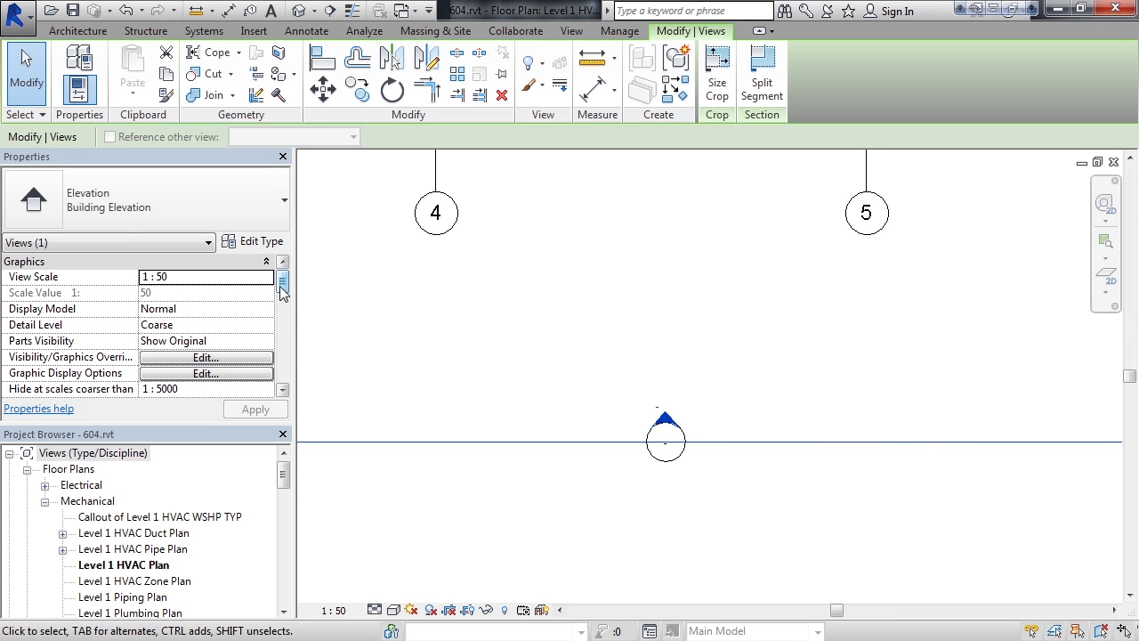
{"action": "left_click_drag", "start_coordinate": [279, 287], "coordinate": [282, 290]}
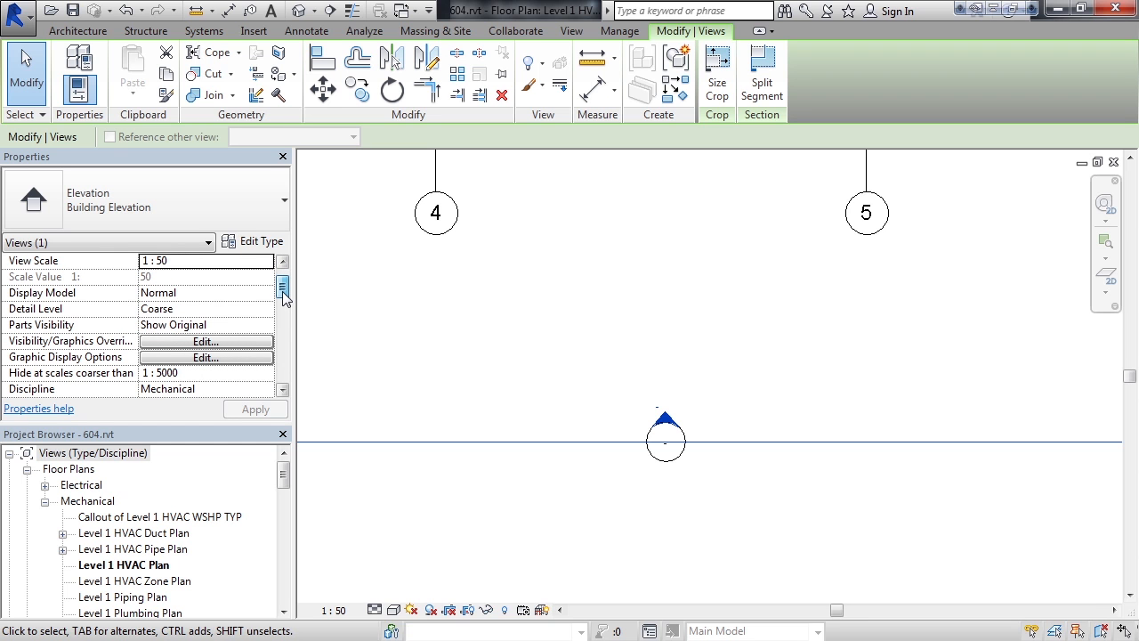
{"action": "left_click_drag", "start_coordinate": [282, 290], "coordinate": [285, 306]}
{"action": "left_click_drag", "start_coordinate": [285, 304], "coordinate": [288, 336]}
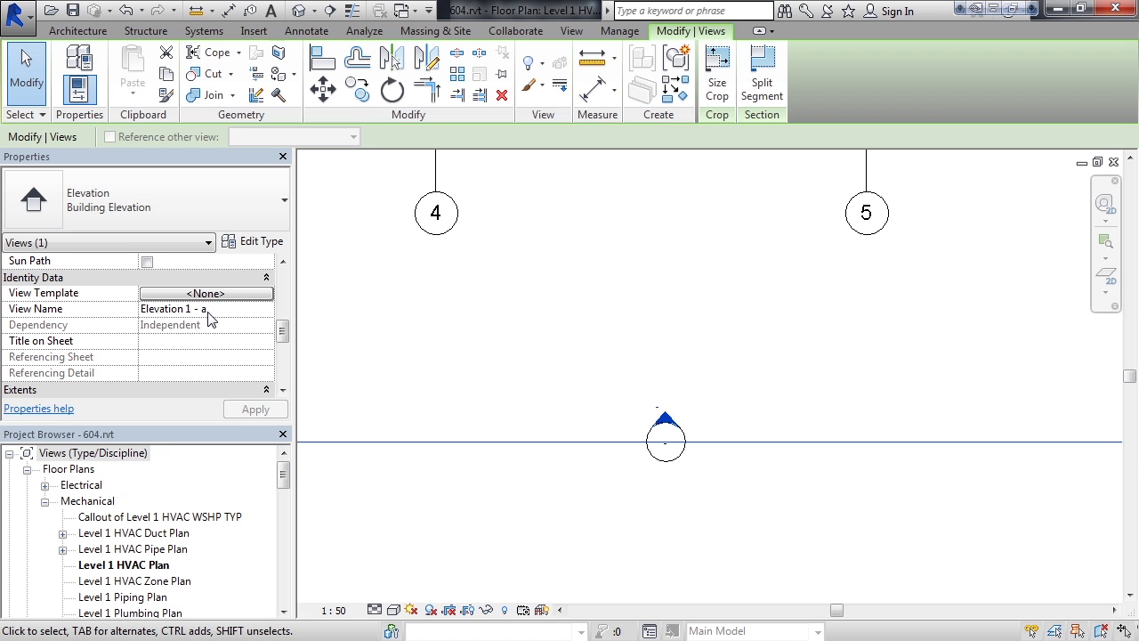
{"action": "left_click", "coordinate": [817, 532]}
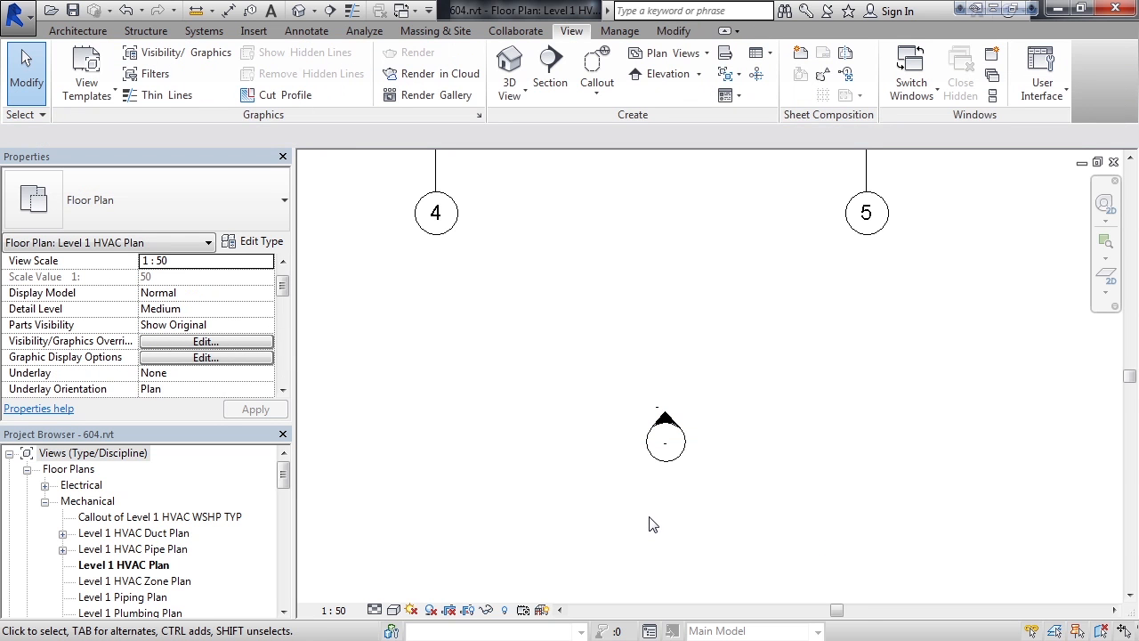
Open the Elevation 1 - a view from the mechanical building elevations.
{"action": "scroll", "coordinate": [649, 525], "scroll_direction": "down", "scroll_amount": 5}
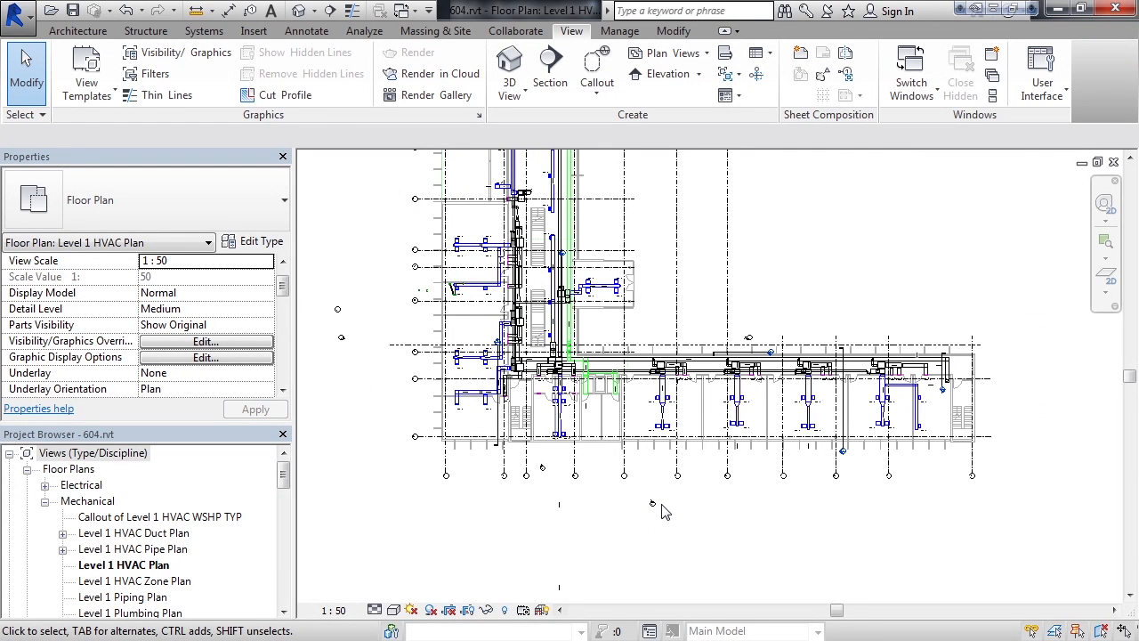
{"action": "middle_click_drag", "start_coordinate": [663, 507], "coordinate": [681, 541]}
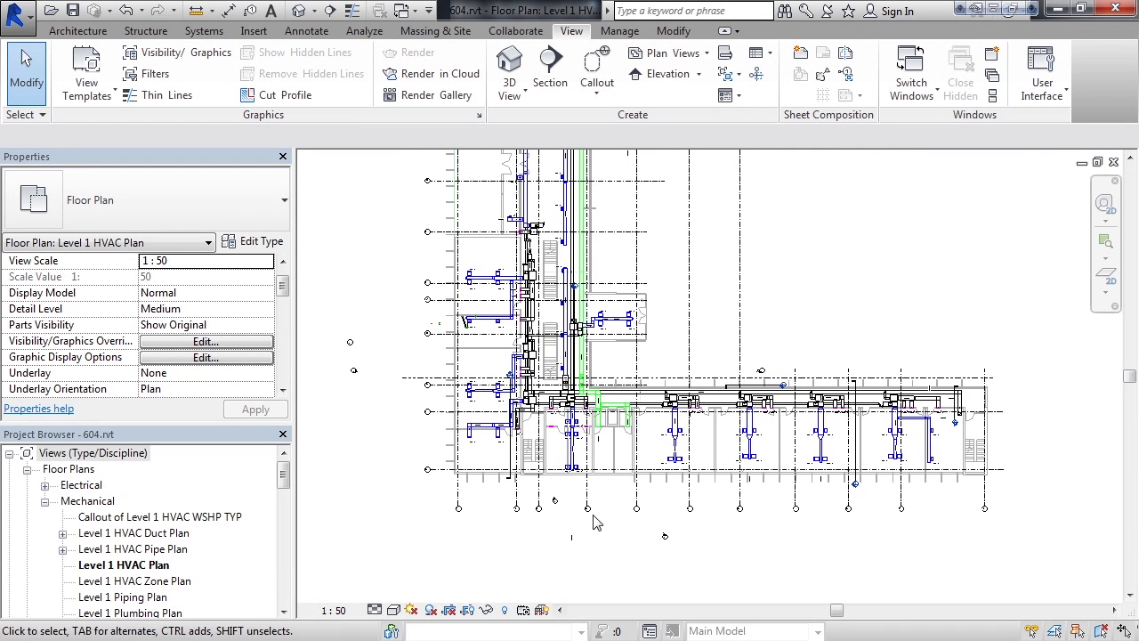
{"action": "middle_click_drag", "start_coordinate": [427, 421], "coordinate": [441, 445]}
{"action": "left_click_drag", "start_coordinate": [285, 478], "coordinate": [299, 556]}
{"action": "left_click", "coordinate": [27, 516]}
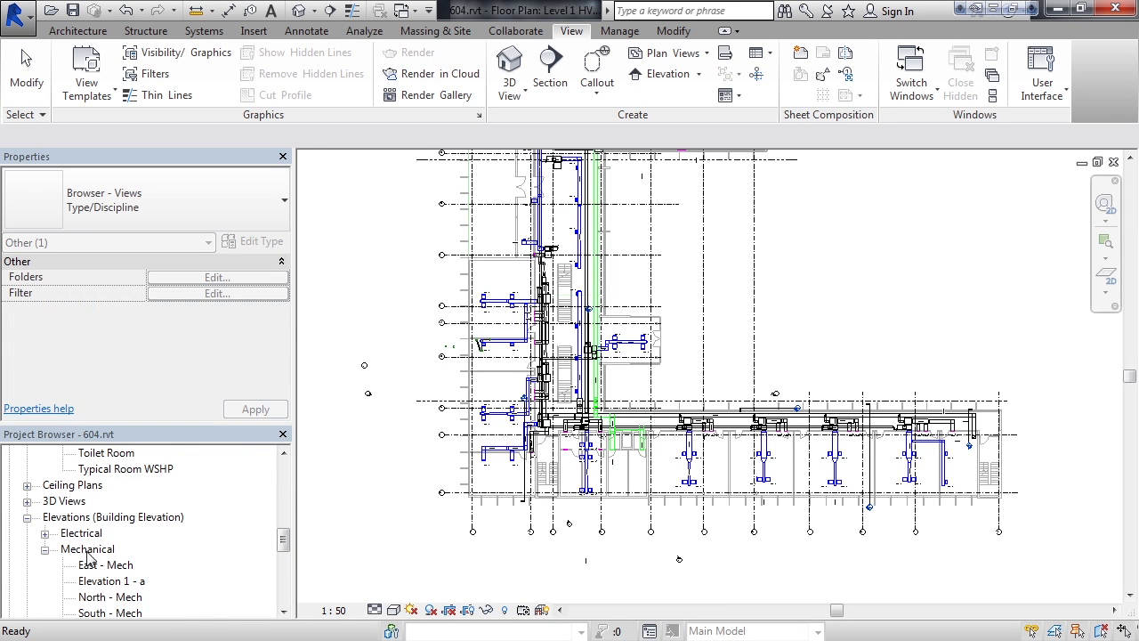
{"action": "left_click", "coordinate": [129, 581]}
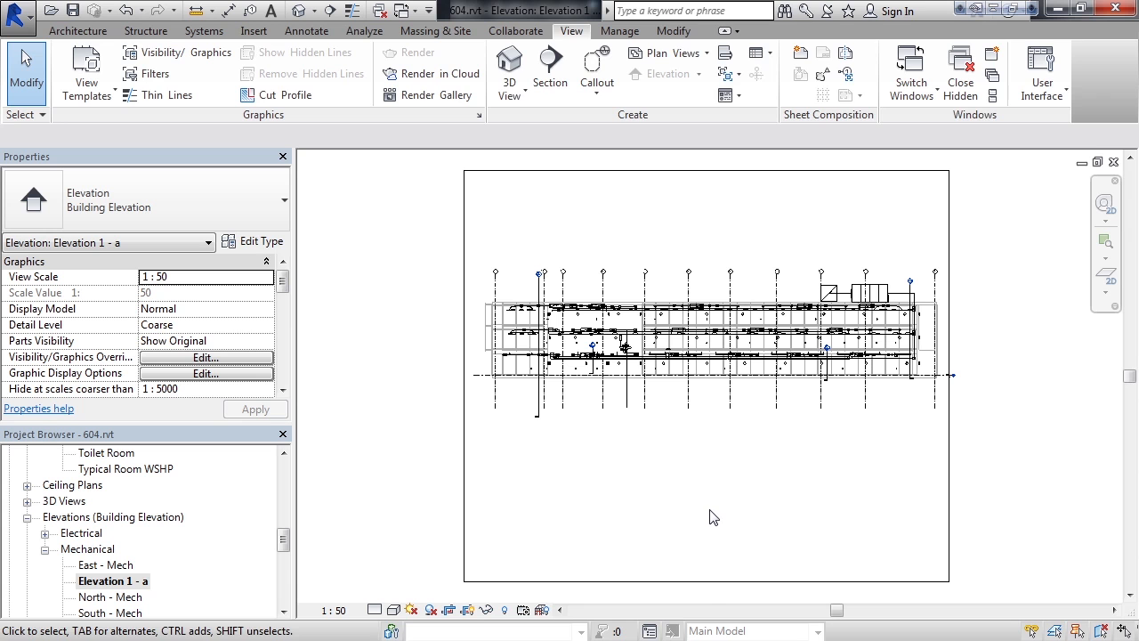
Tighten the elevation's crop region by moving its lower edge up and its upper edge down close to the grid ends.
{"action": "left_click", "coordinate": [707, 582]}
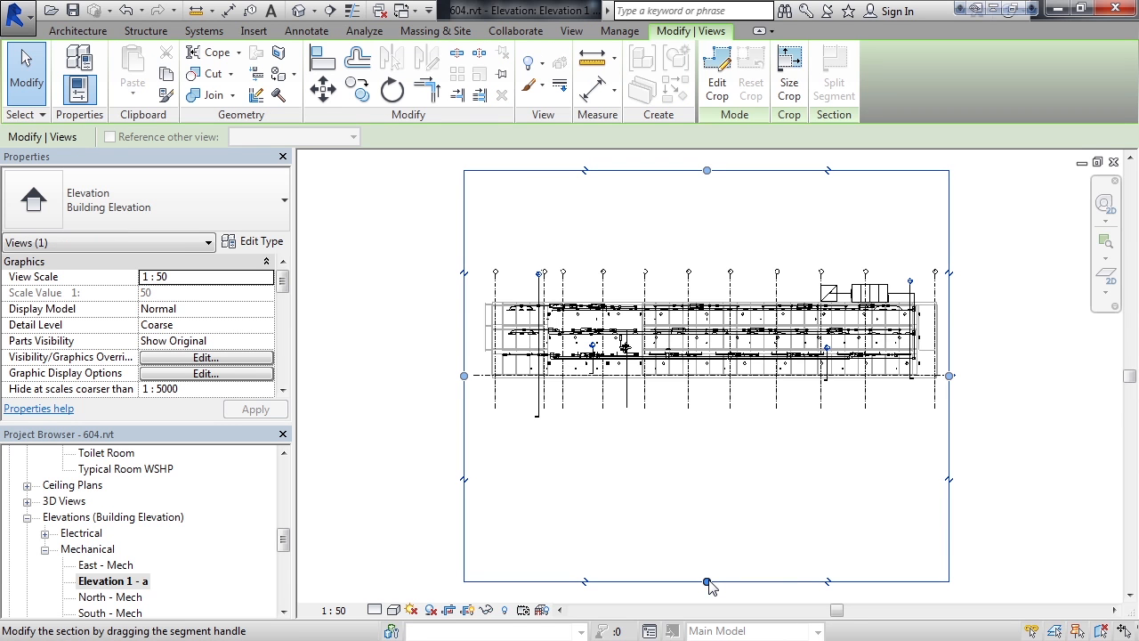
{"action": "left_click", "coordinate": [707, 582]}
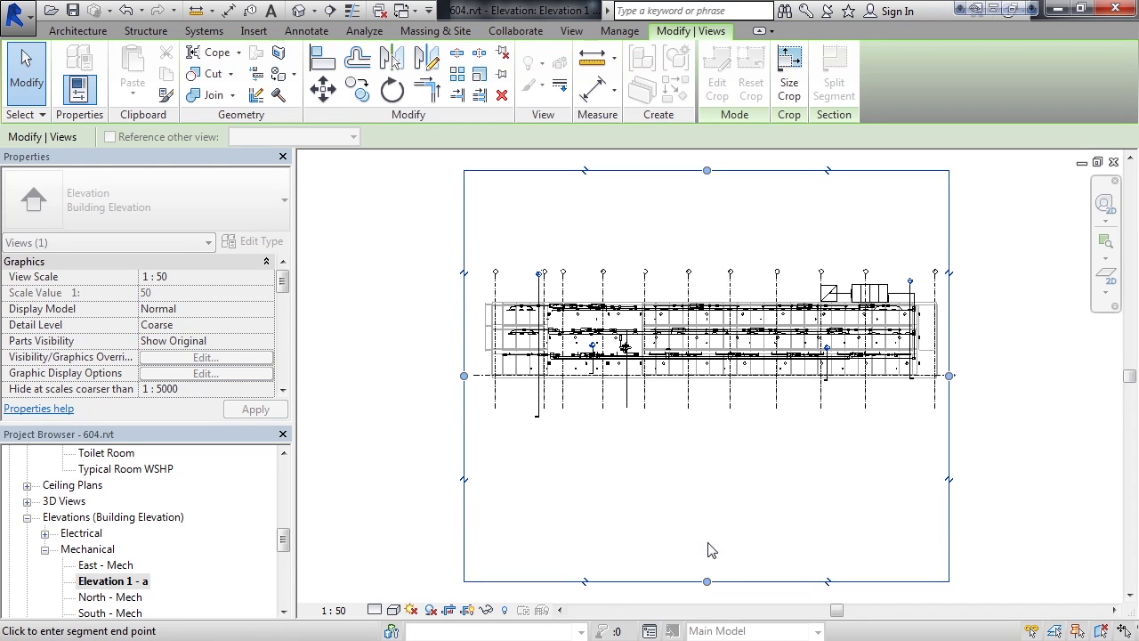
{"action": "left_click", "coordinate": [711, 440]}
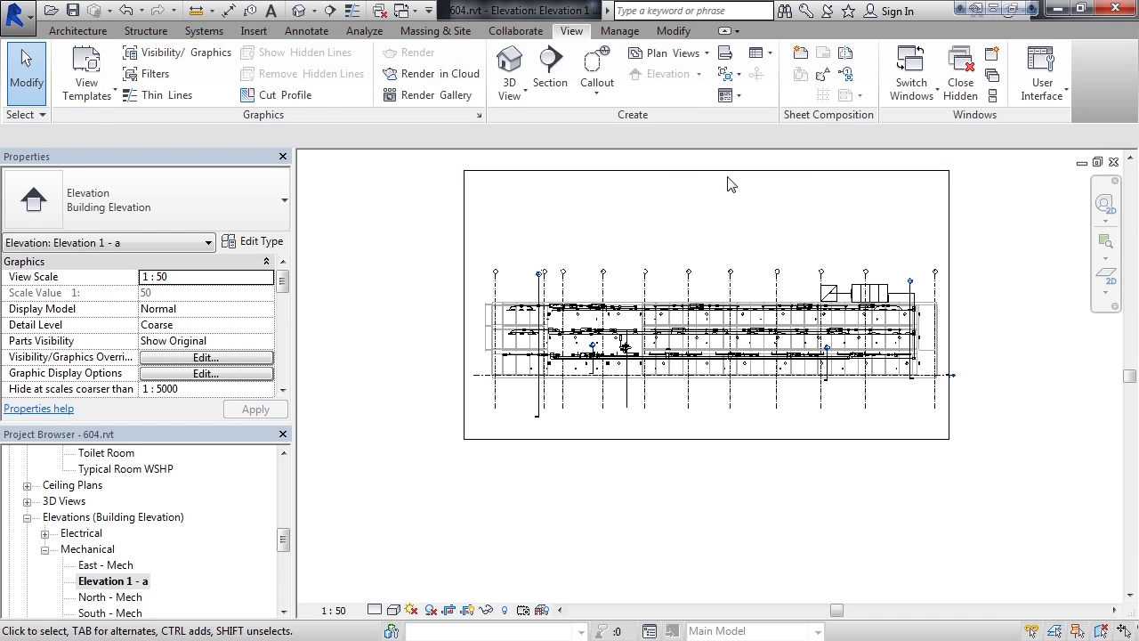
{"action": "left_click", "coordinate": [709, 173]}
{"action": "left_click", "coordinate": [708, 174]}
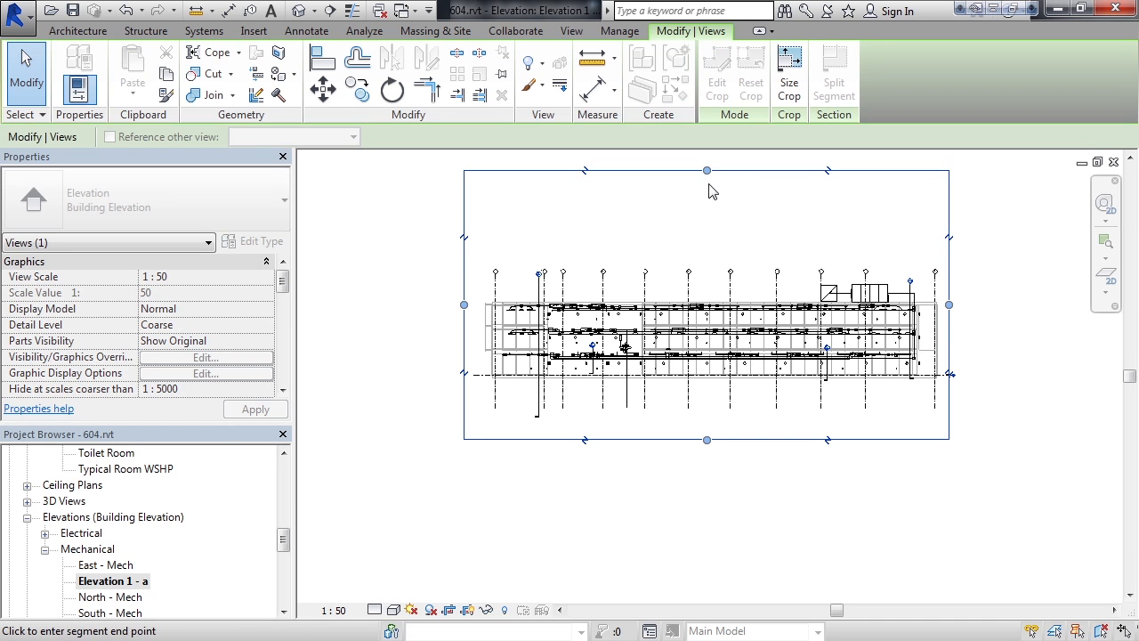
{"action": "left_click", "coordinate": [716, 255]}
{"action": "left_click", "coordinate": [1004, 347]}
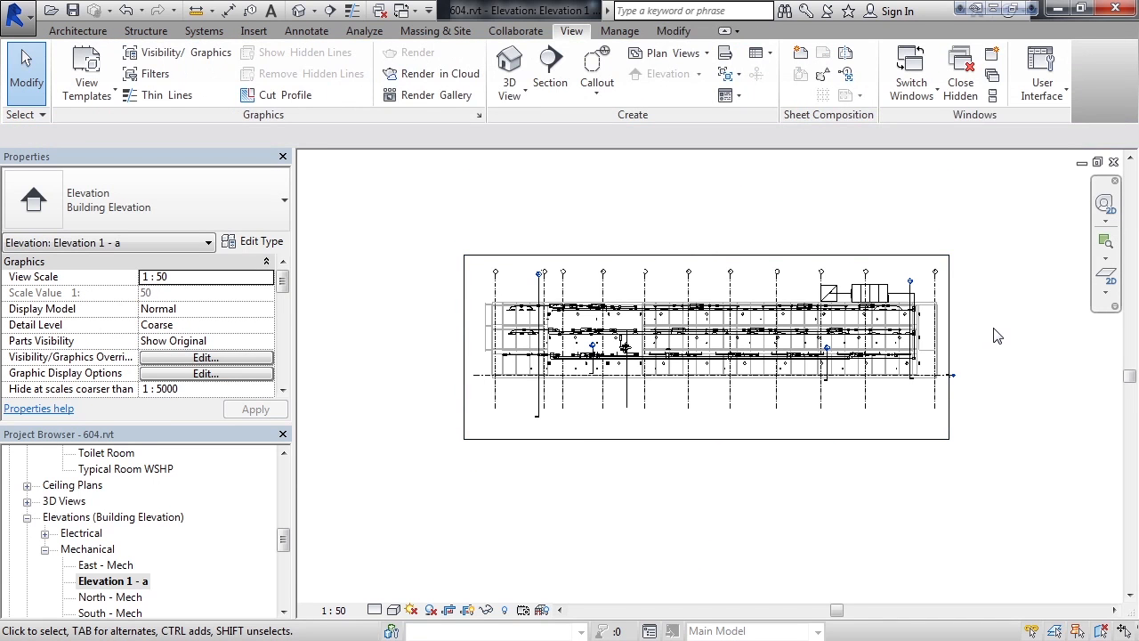
Hide the crop region boundary in the elevation view while keeping the view cropped.
{"action": "scroll", "coordinate": [998, 337], "scroll_direction": "up", "scroll_amount": 1}
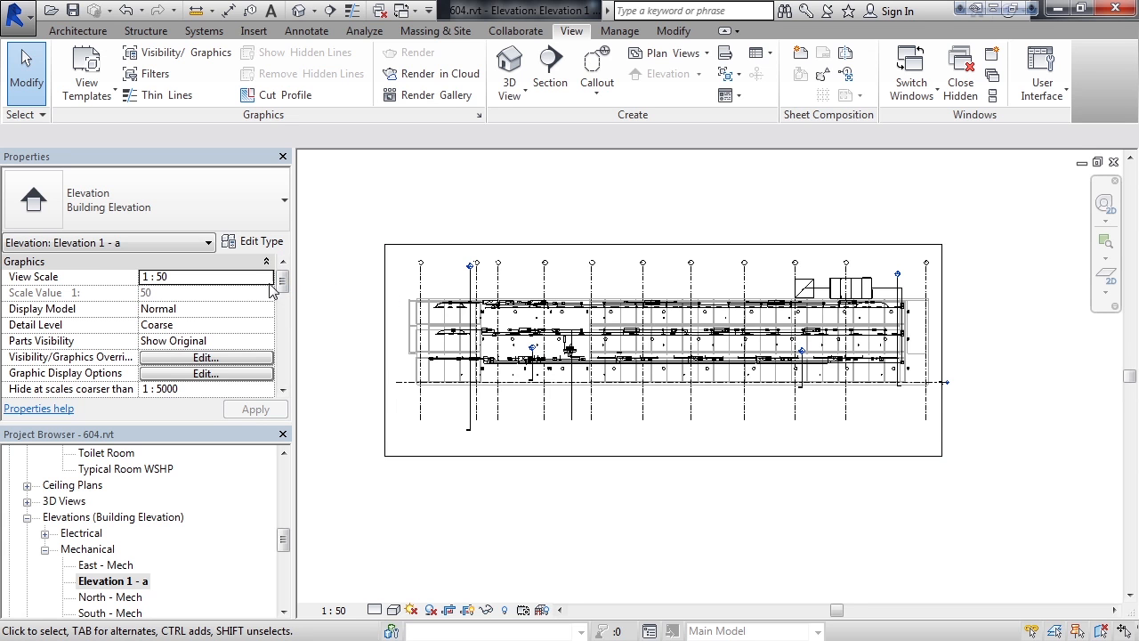
{"action": "left_click_drag", "start_coordinate": [285, 283], "coordinate": [286, 346]}
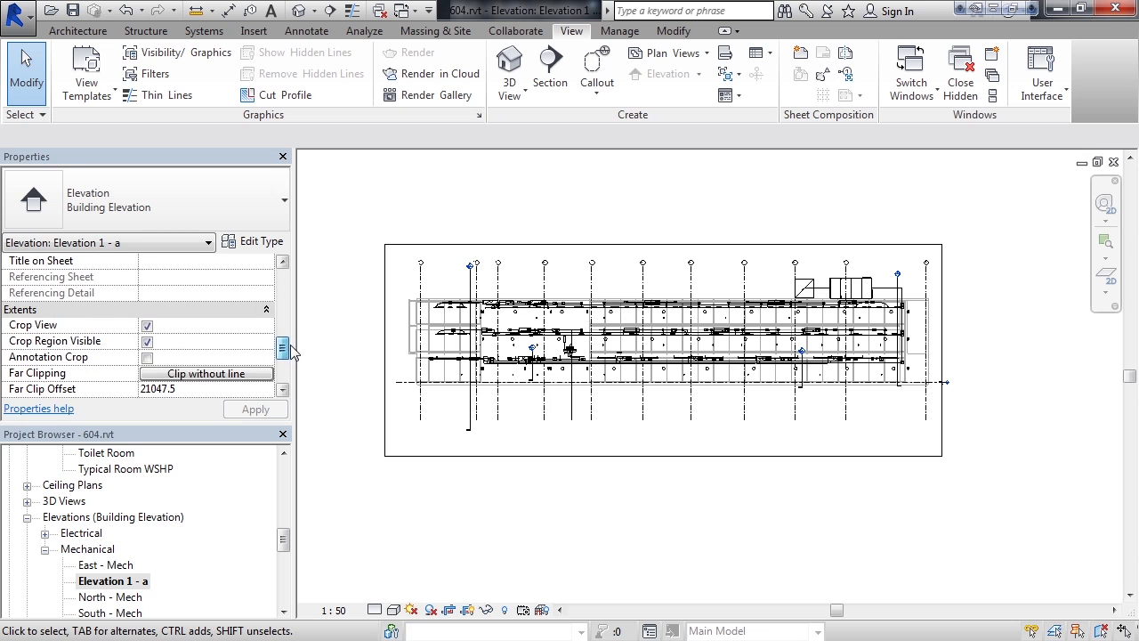
{"action": "left_click", "coordinate": [147, 343]}
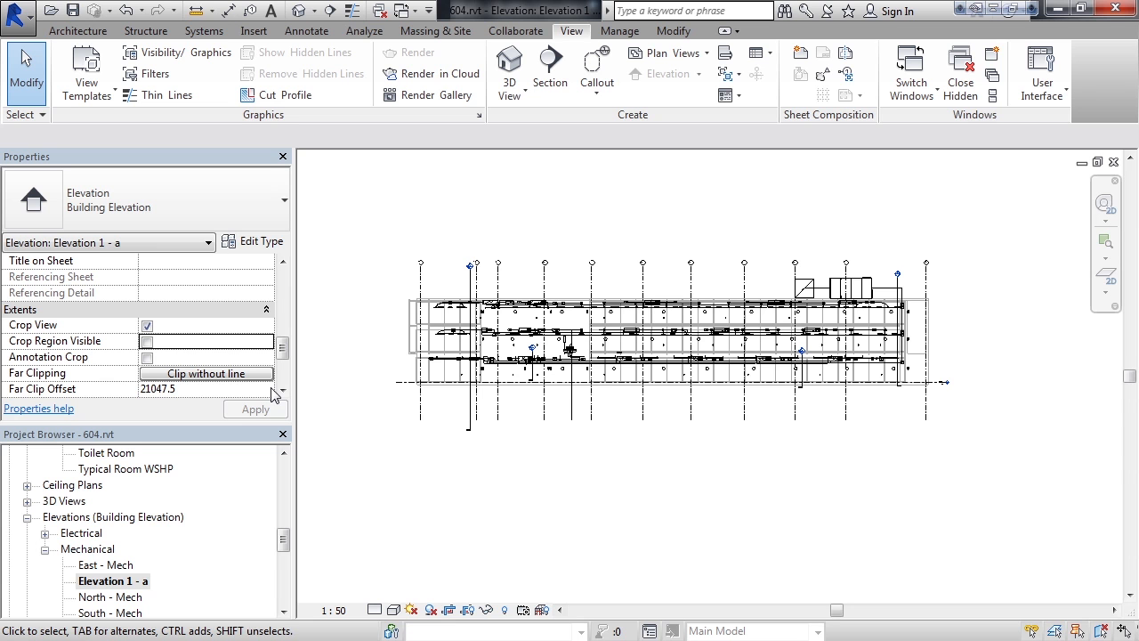
Review the elevation's visibility/graphic overrides by category and its available view scales.
{"action": "left_click_drag", "start_coordinate": [286, 351], "coordinate": [291, 279]}
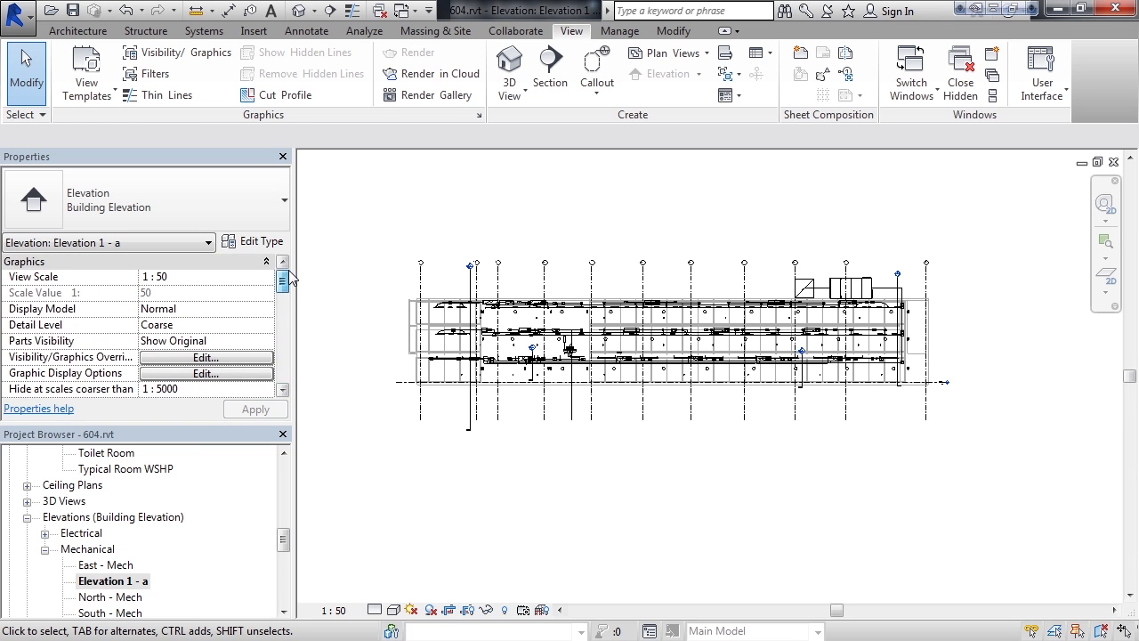
{"action": "left_click", "coordinate": [196, 358]}
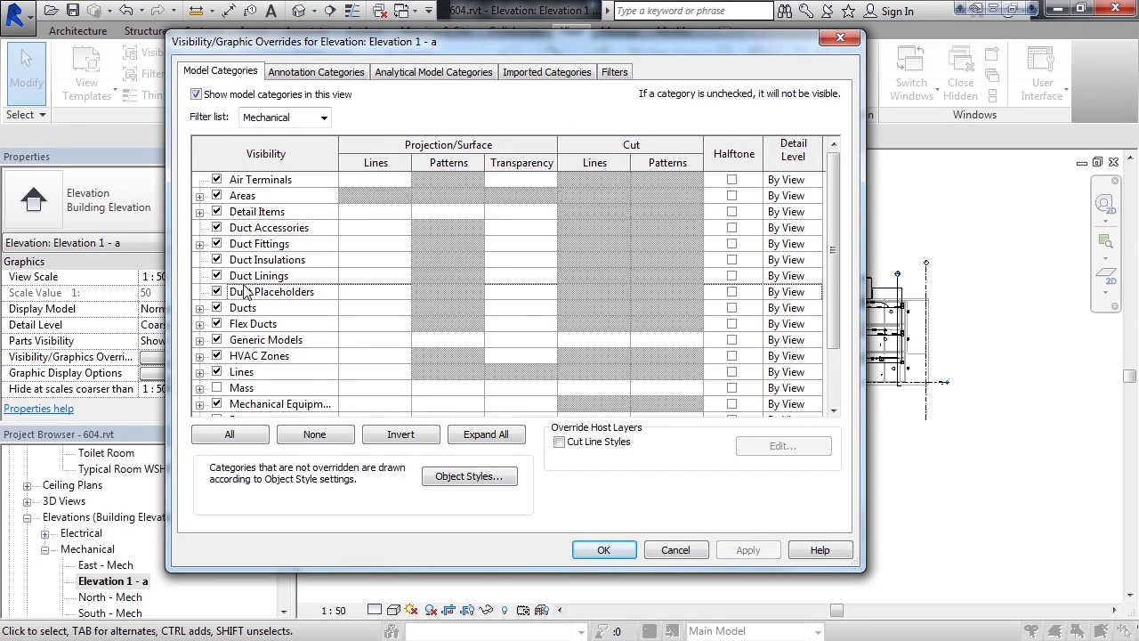
{"action": "left_click", "coordinate": [674, 550]}
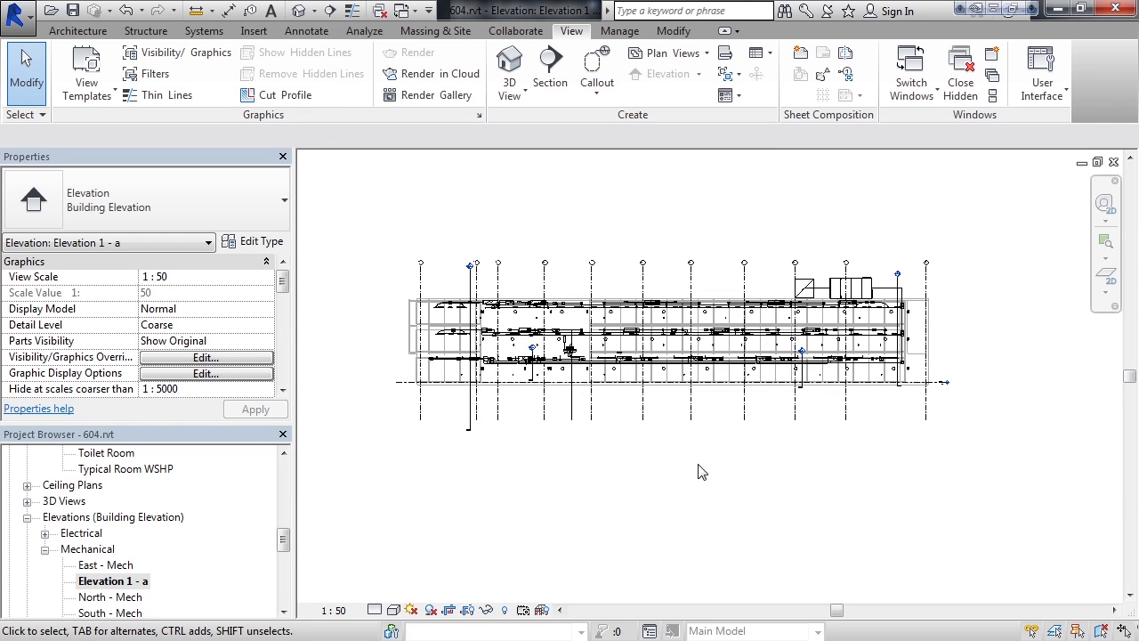
{"action": "scroll", "coordinate": [681, 430], "scroll_direction": "up", "scroll_amount": 1}
{"action": "middle_click_drag", "start_coordinate": [673, 429], "coordinate": [717, 479]}
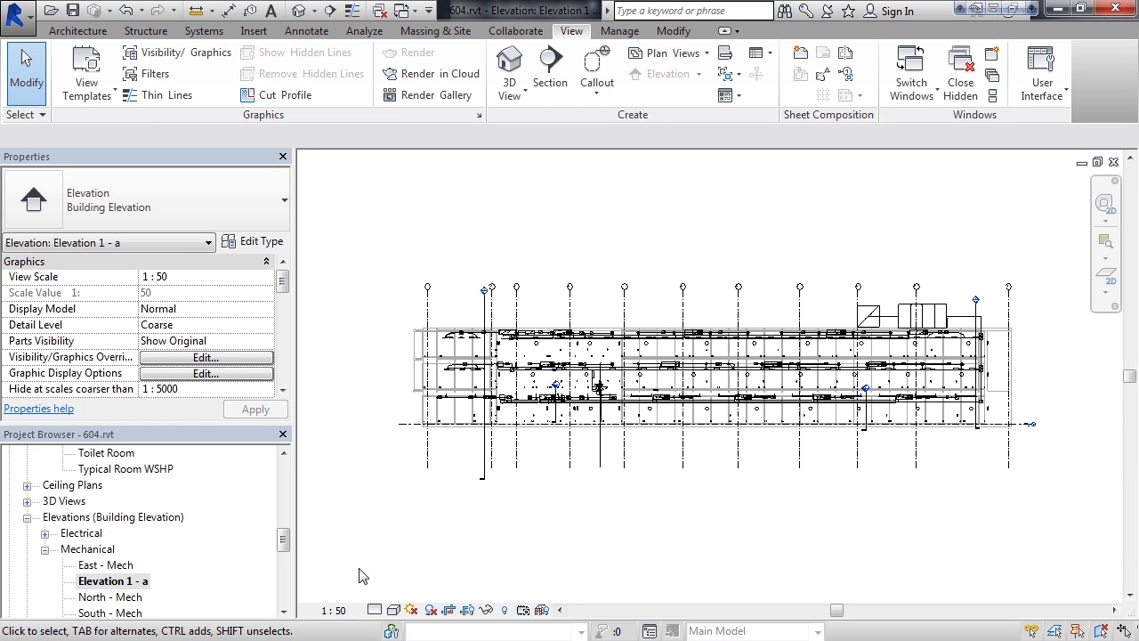
{"action": "left_click", "coordinate": [334, 610]}
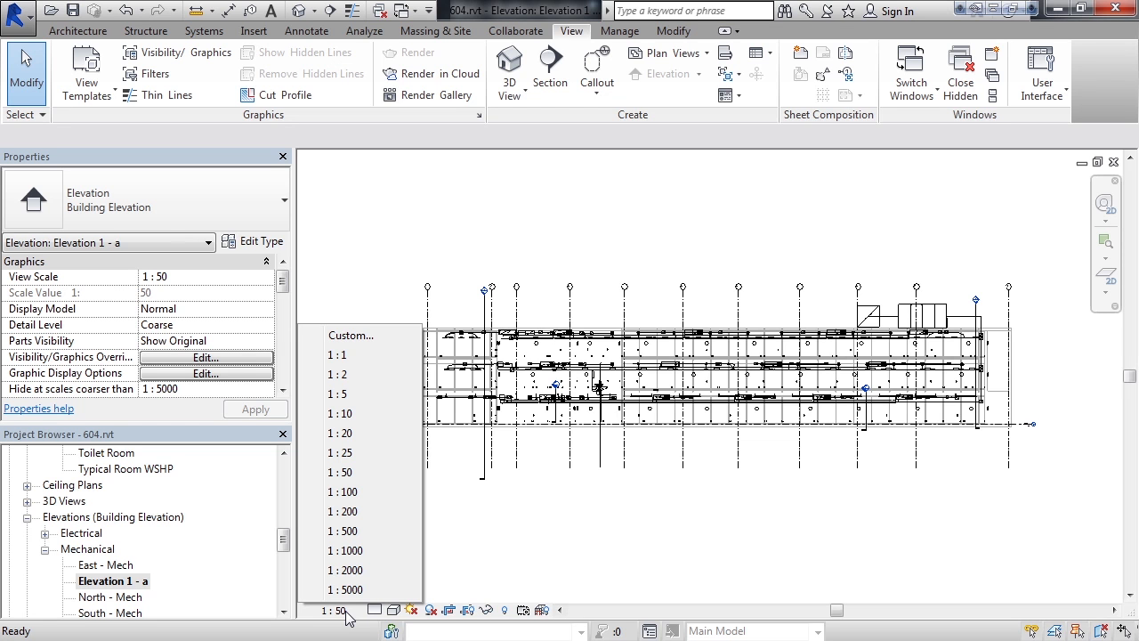
{"action": "left_click", "coordinate": [499, 556]}
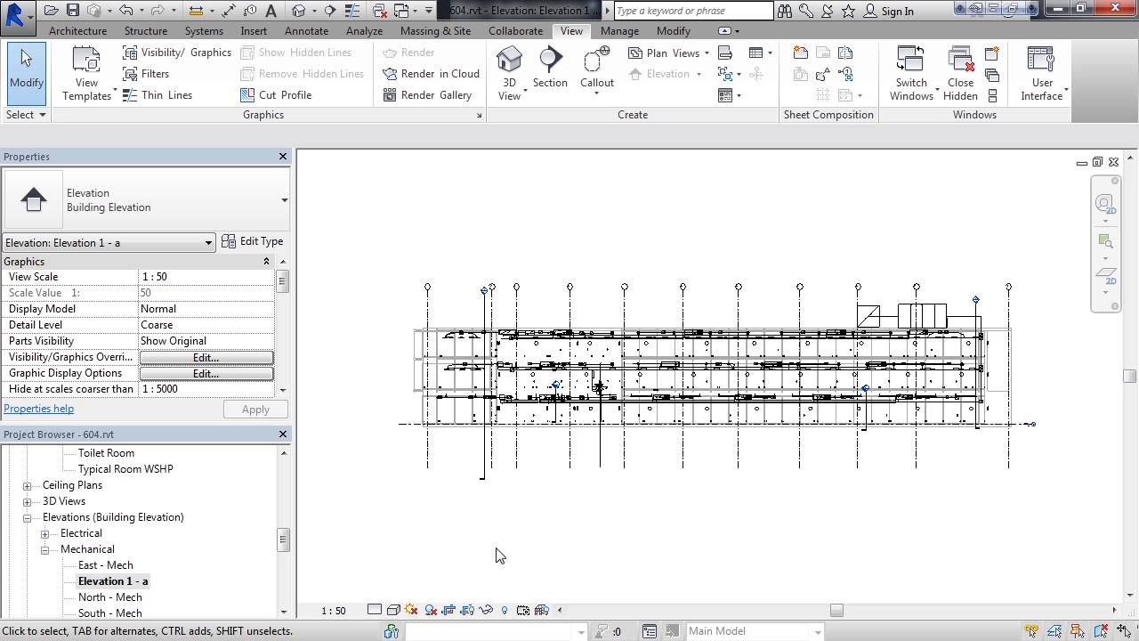